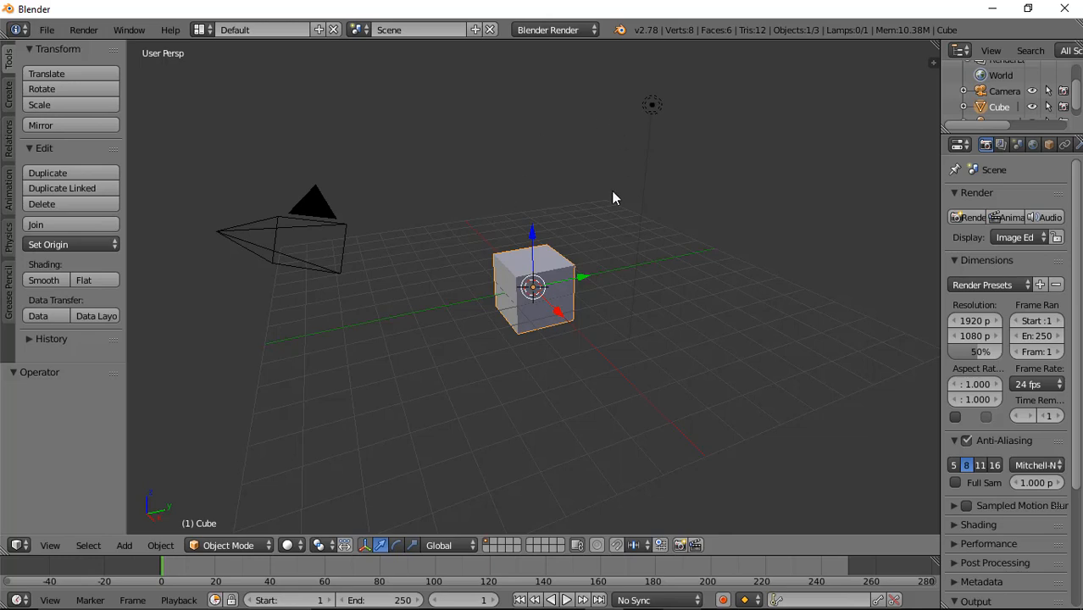
Delete the default cube and add a cylinder with default dimensions at the scene's origin
middle_drag(613, 198, 526, 229)
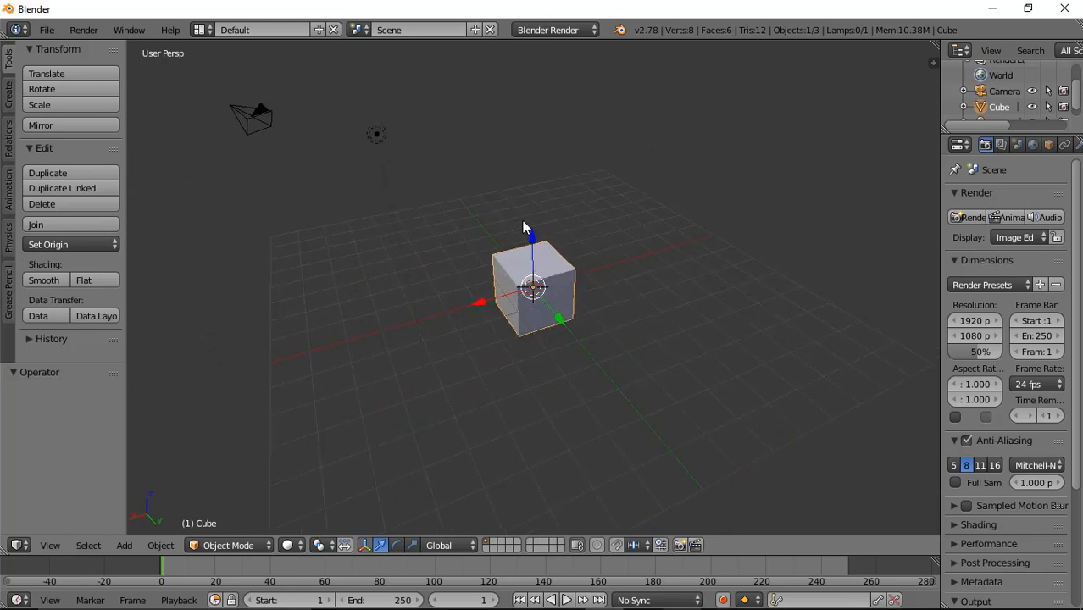
key(x)
click(529, 269)
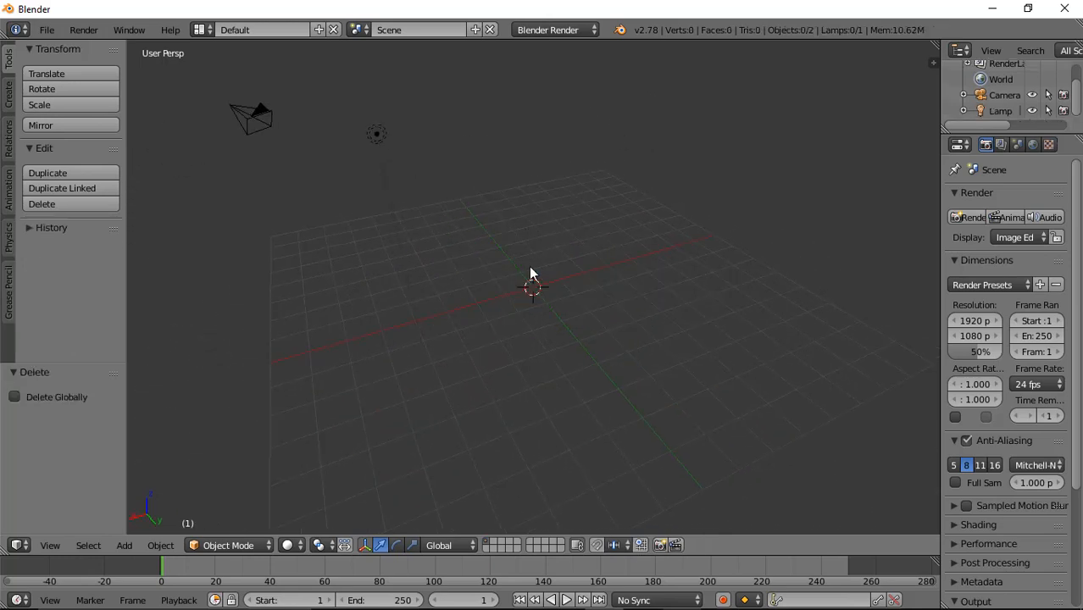
click(10, 93)
click(63, 169)
scroll(474, 235, up, 4)
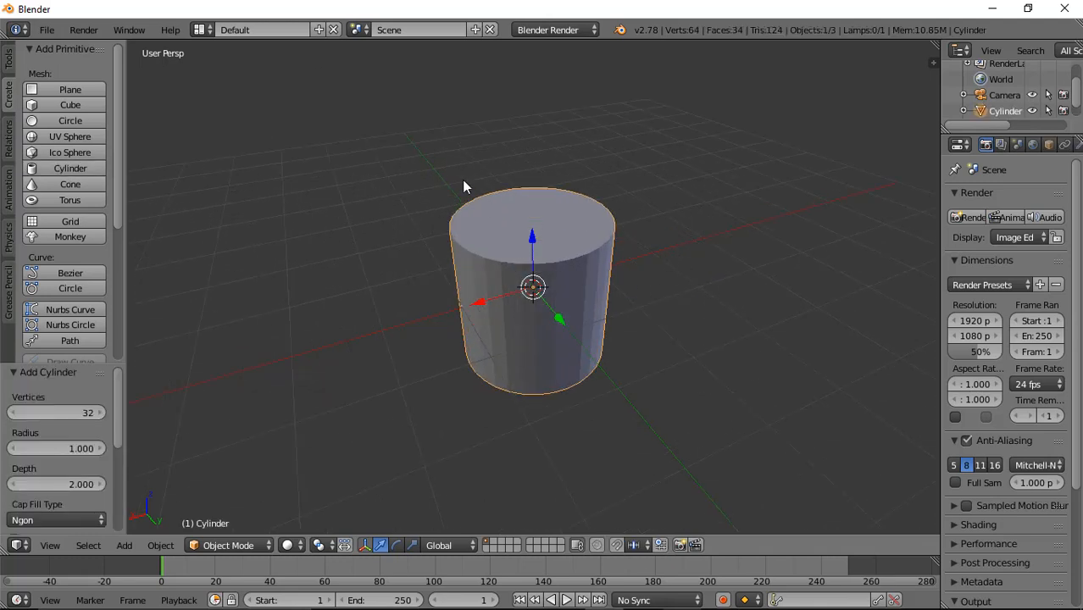
Try smooth shading on the cylinder, compare it with flat shading, and return the cylinder to flat shading
click(9, 67)
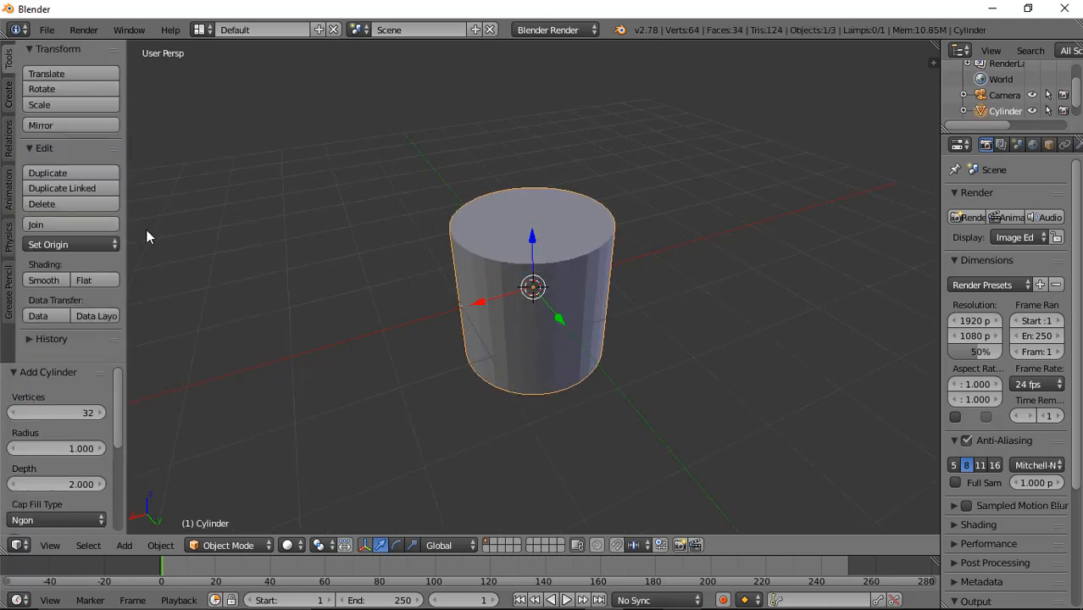
click(45, 276)
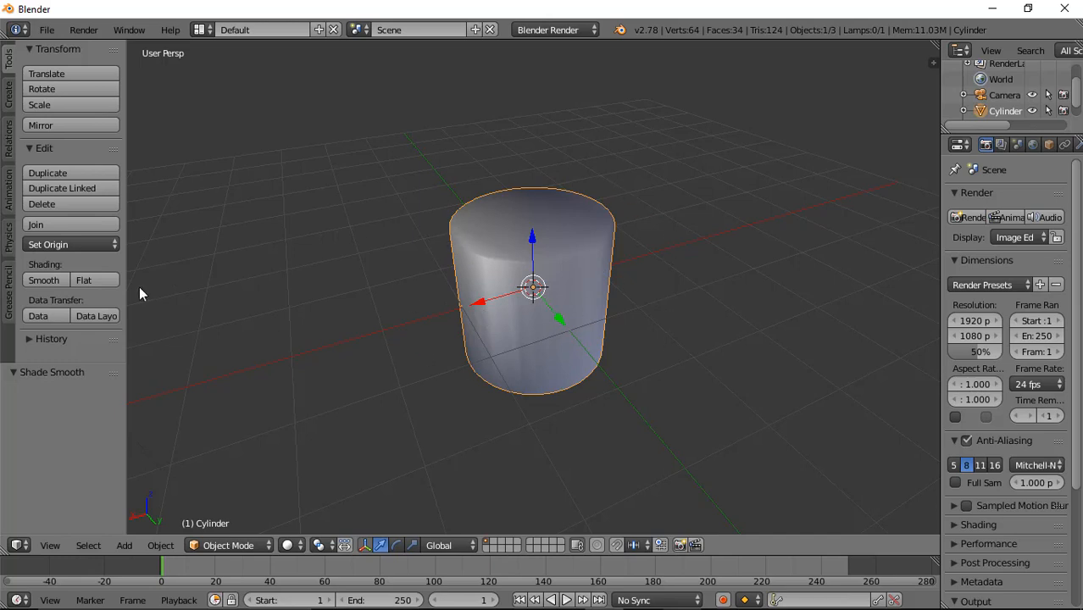
click(95, 280)
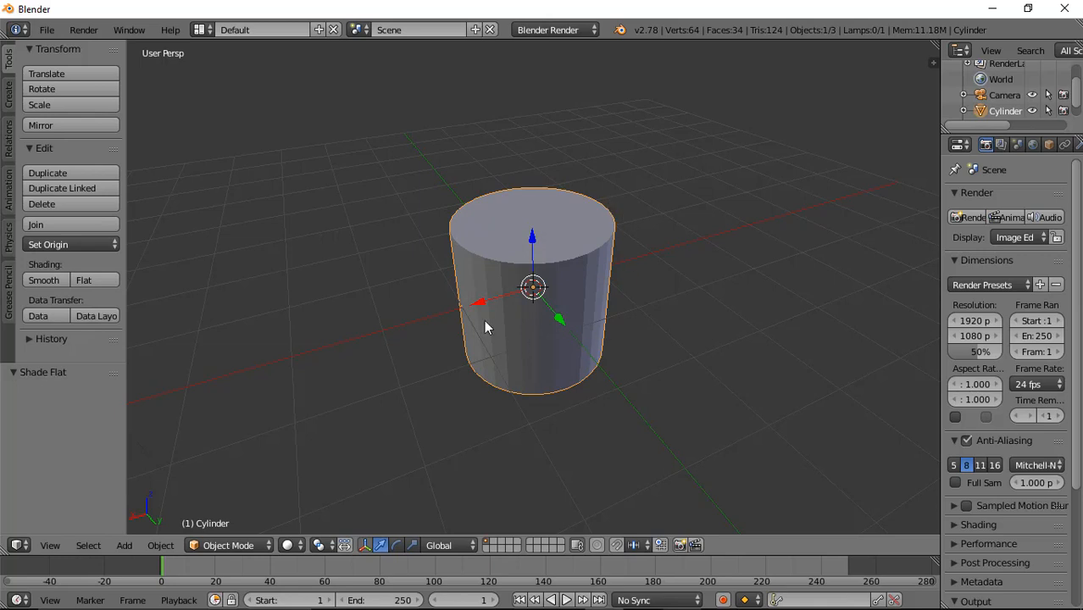
click(57, 278)
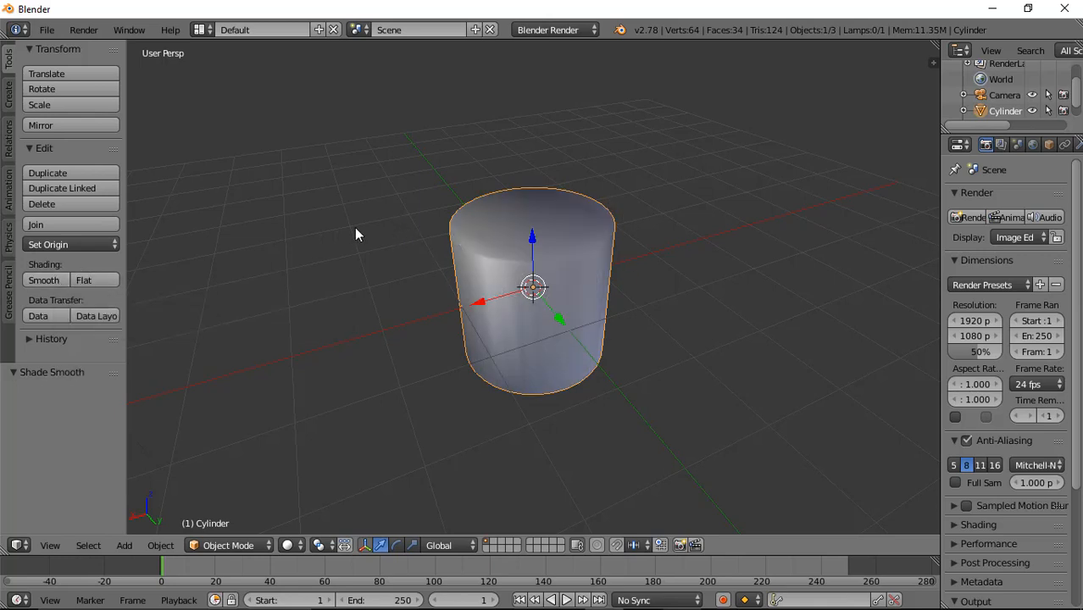
click(87, 280)
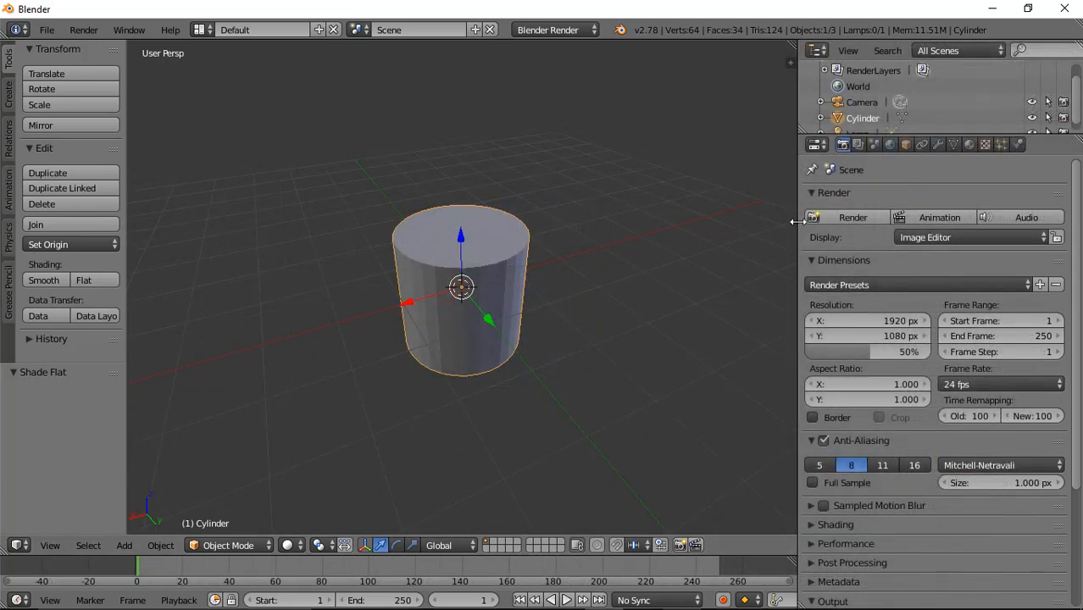
Add a new material to the cylinder
click(969, 145)
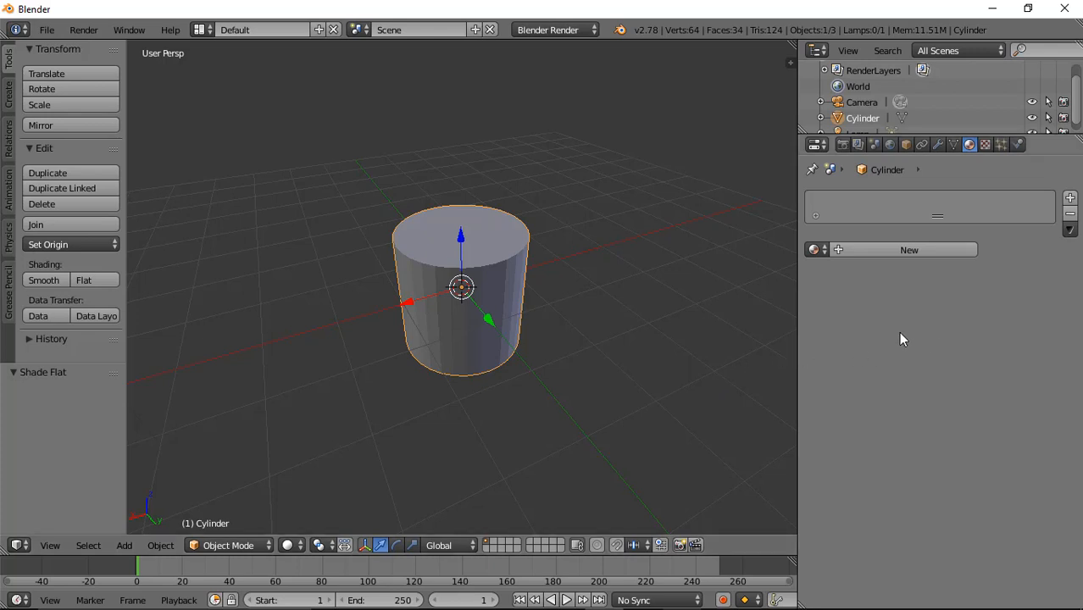
click(937, 252)
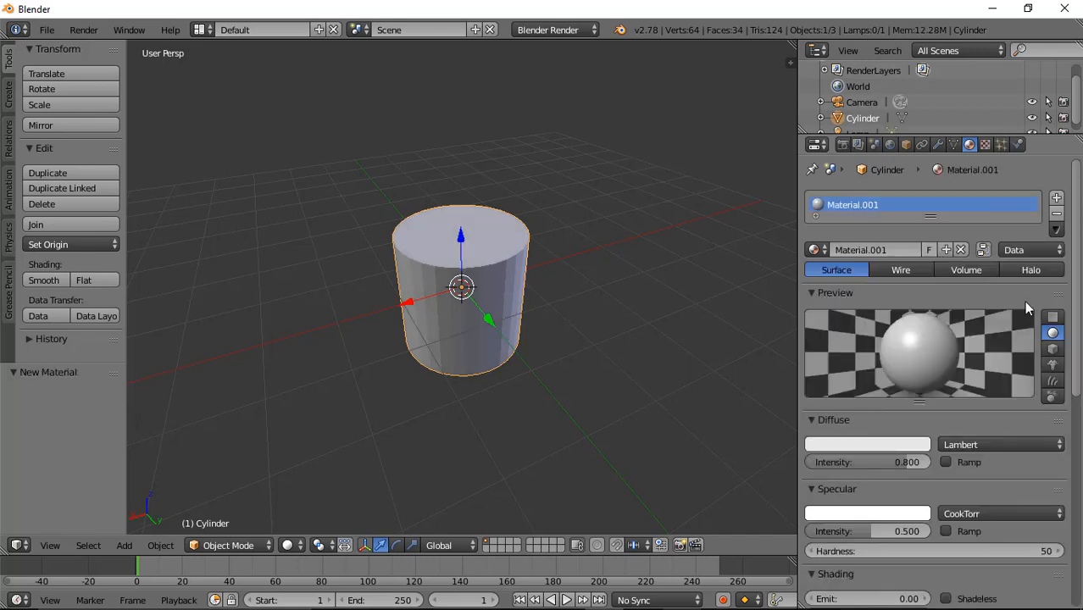
click(860, 442)
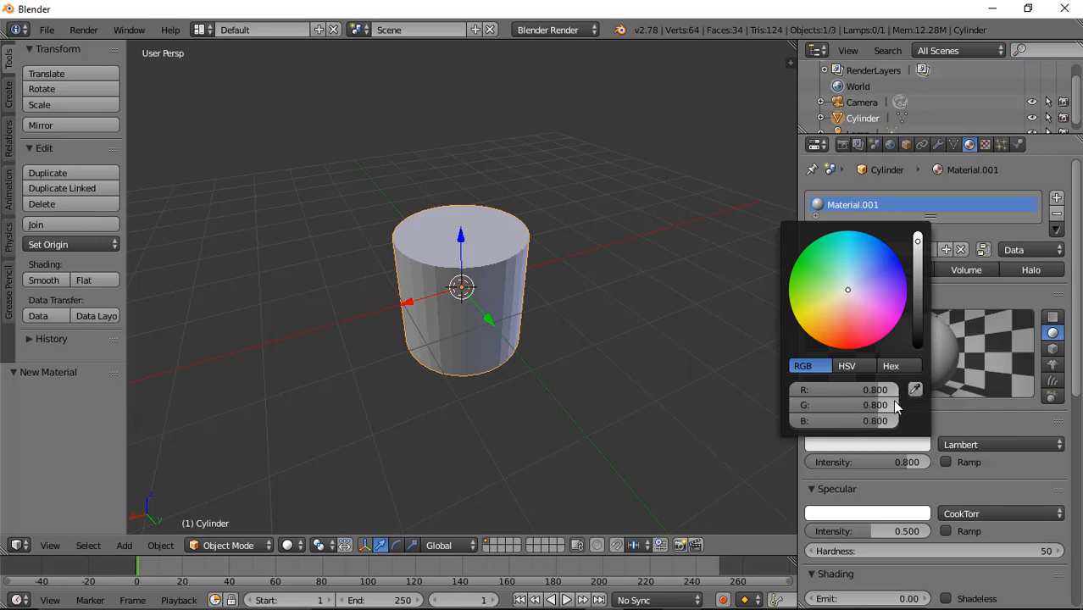
click(848, 442)
key(Escape)
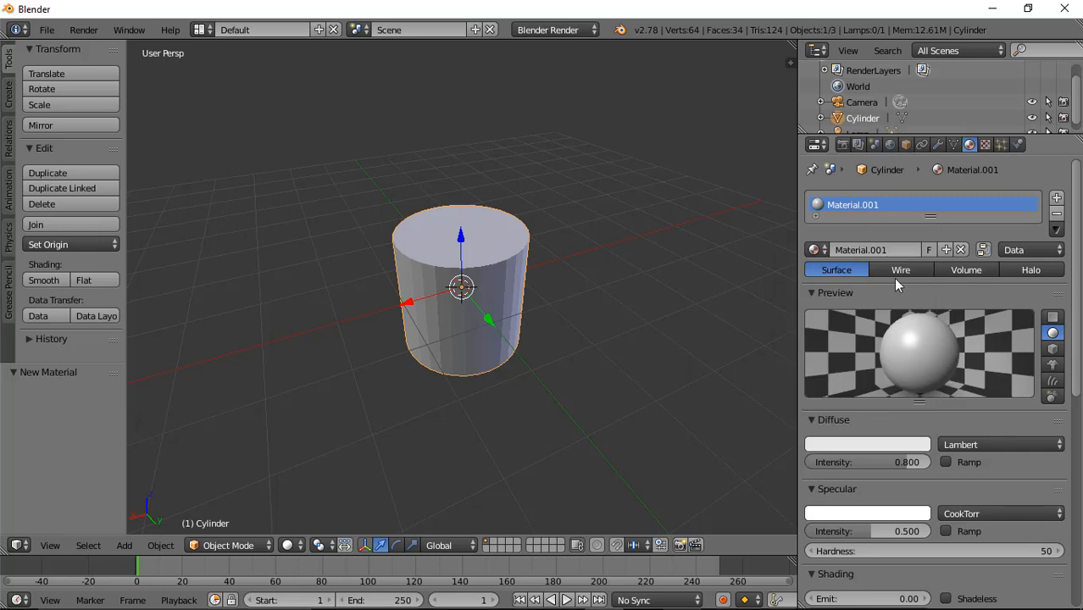
Set the cylinder material's diffuse colour to red, about R 0.970, G 0.087, B 0.125
click(866, 445)
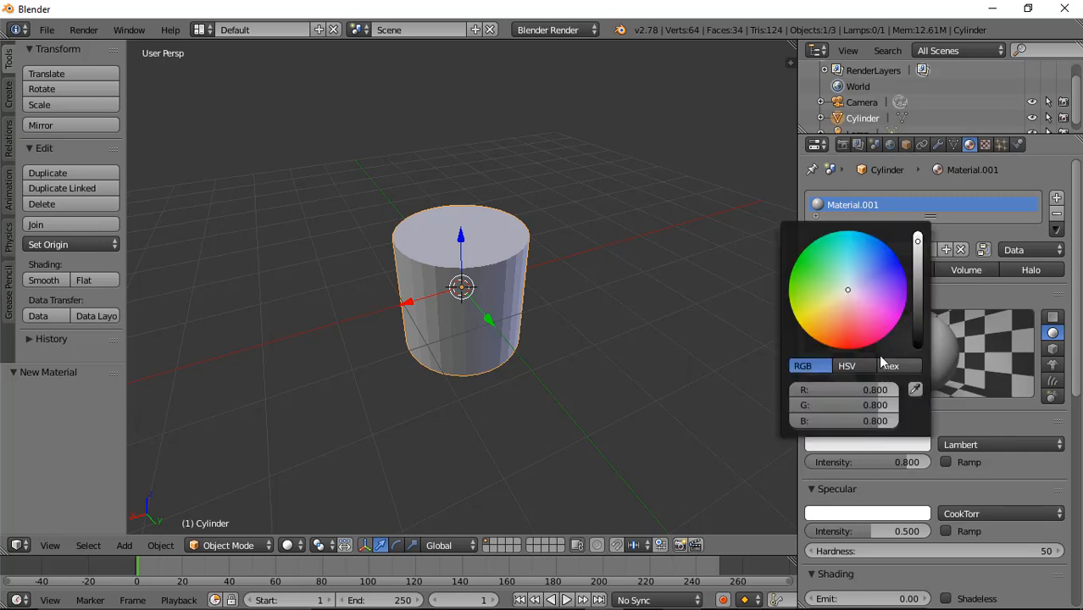
click(918, 244)
mouse_move(918, 244)
mouse_down()
mouse_move(918, 300)
mouse_move(918, 235)
mouse_up()
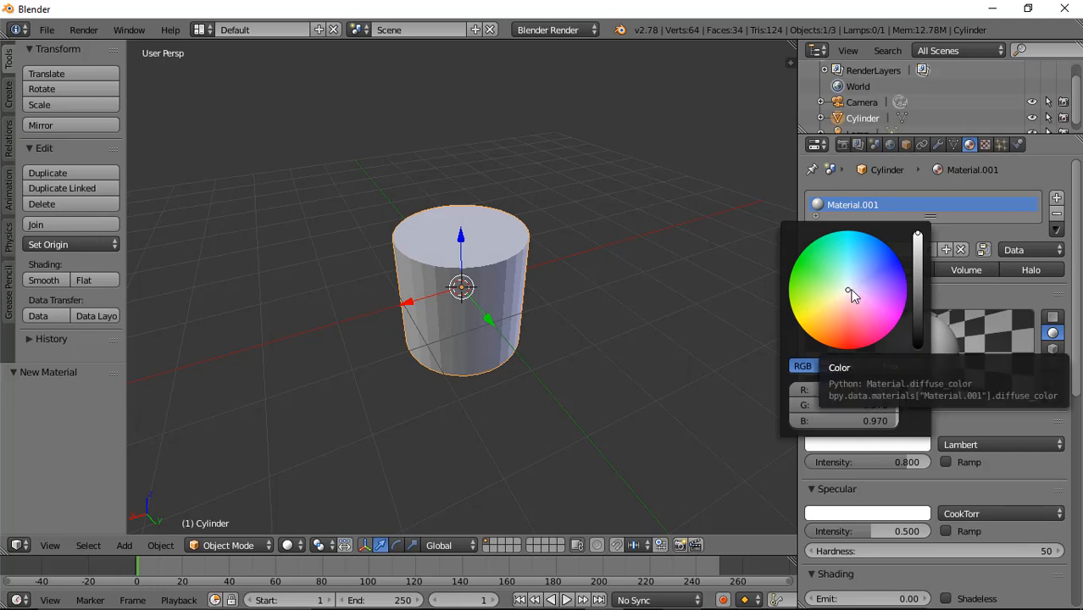
mouse_move(848, 295)
mouse_down()
mouse_move(811, 264)
mouse_move(839, 239)
mouse_move(873, 243)
mouse_move(844, 298)
mouse_up()
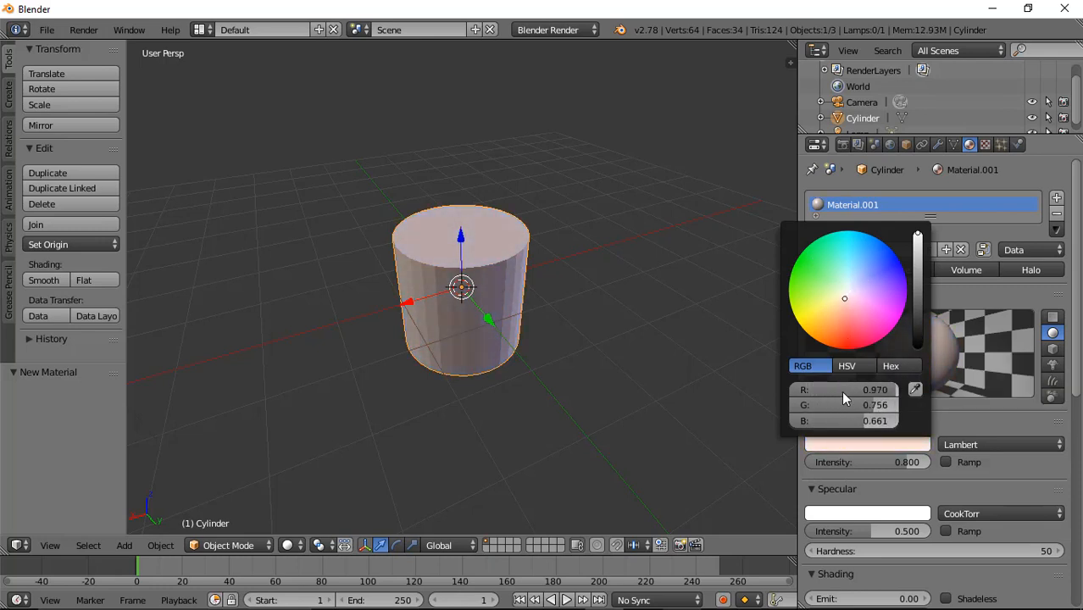
click(853, 330)
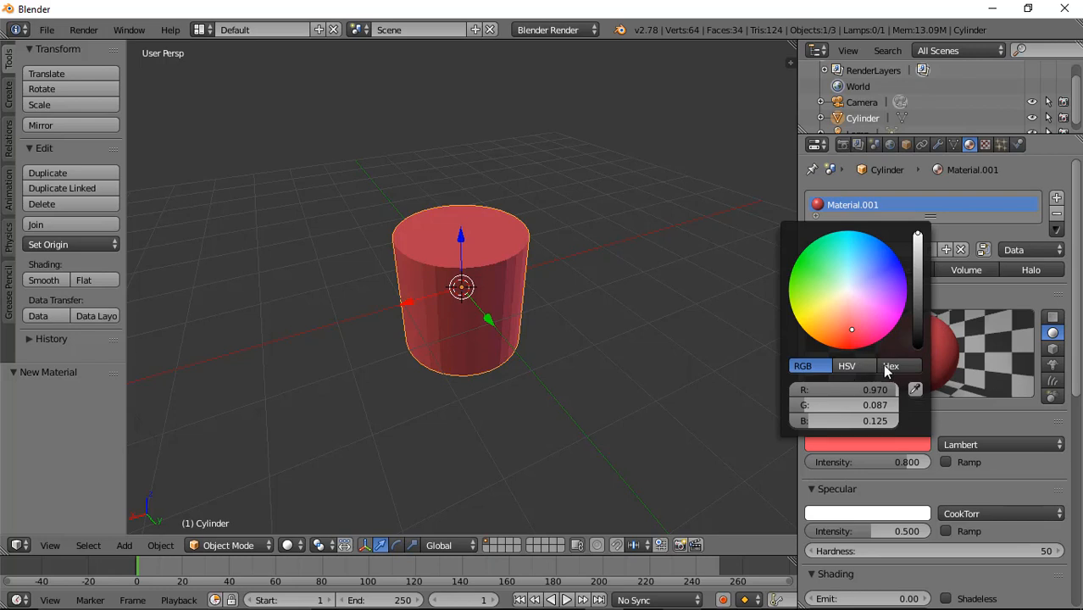
click(866, 365)
click(891, 365)
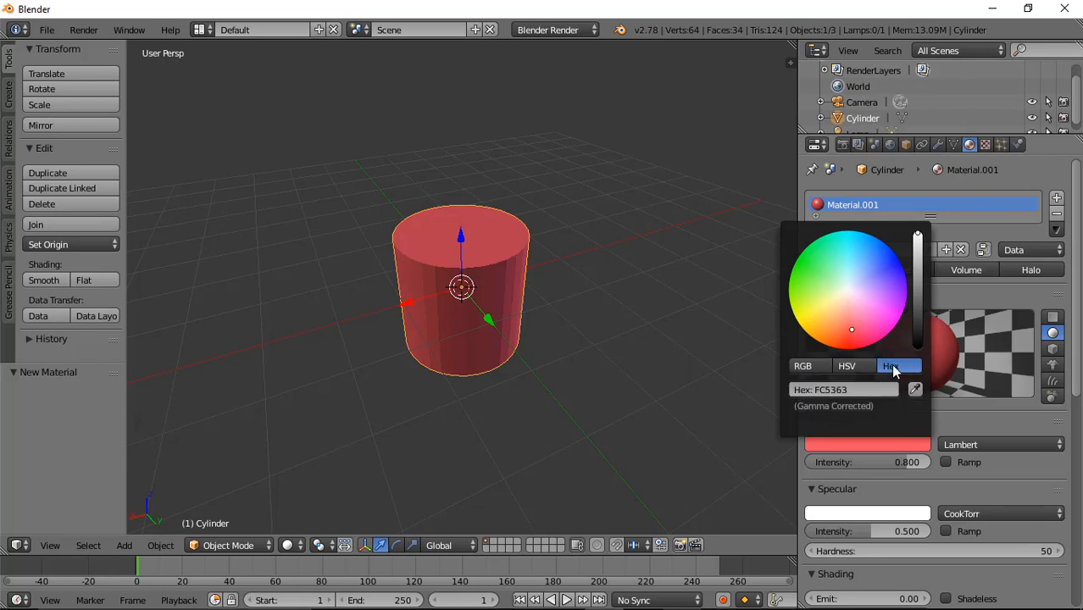
click(844, 366)
click(804, 366)
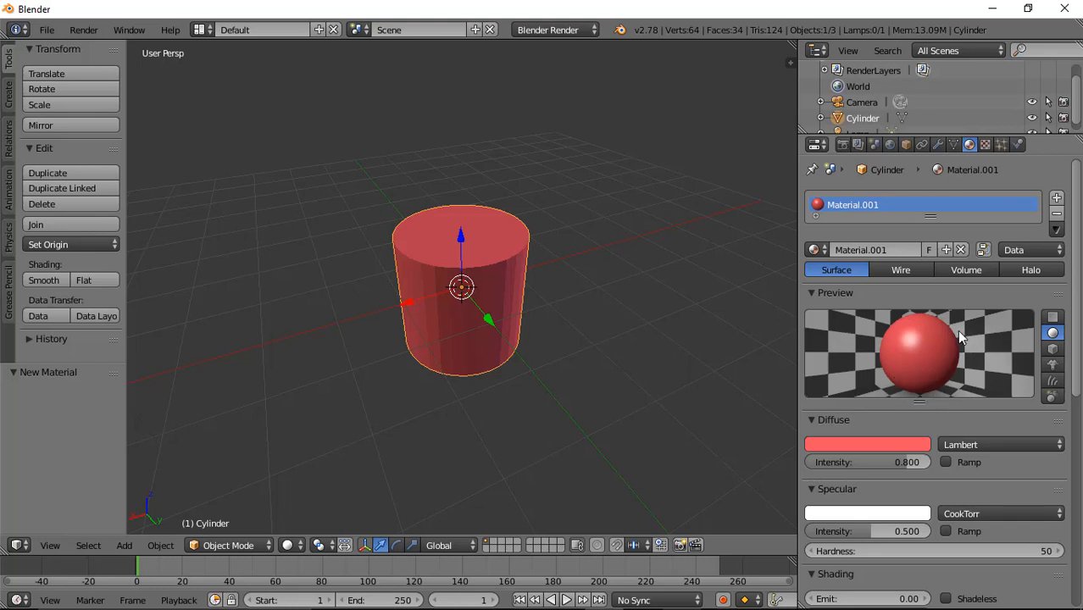
Add a cube beside the cylinder at about X -2.731, Y 0.907, Z 0.481, and give it a new material
click(635, 249)
click(10, 100)
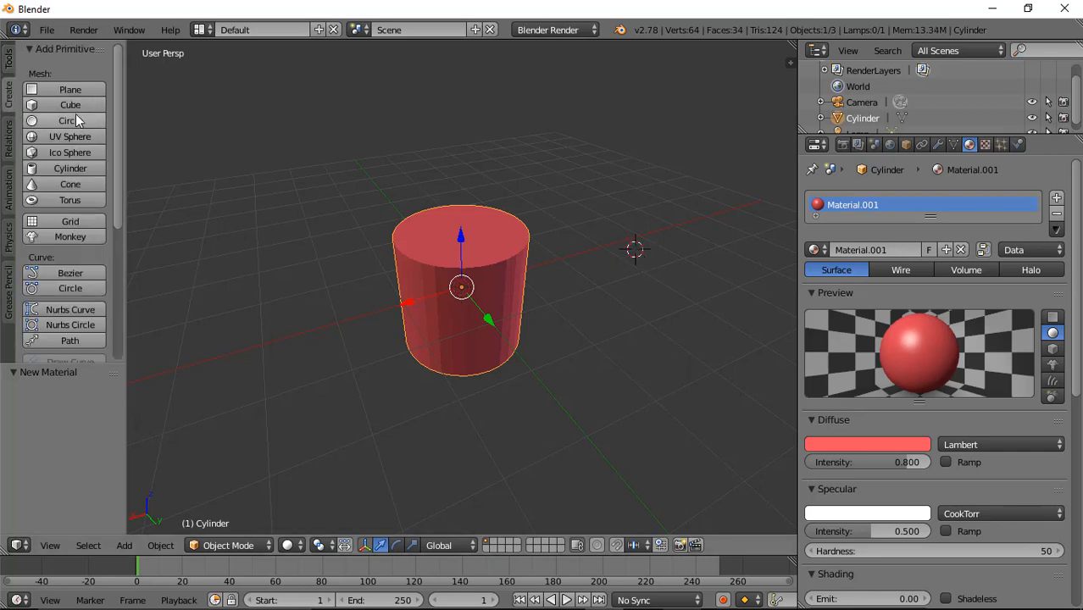
click(84, 100)
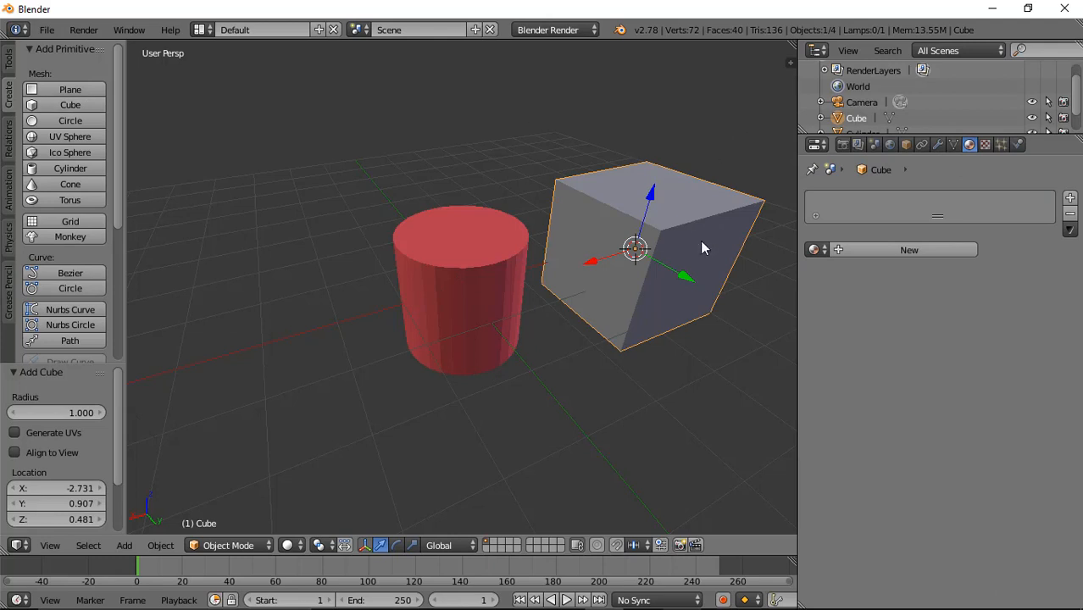
click(896, 253)
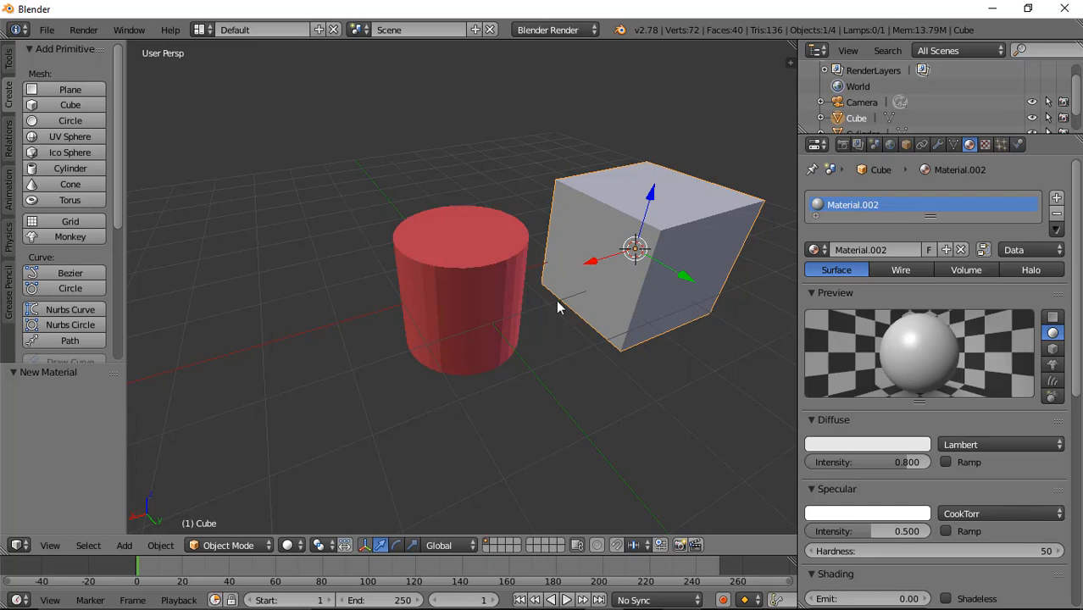
Assign the cylinder's red material, Material.001, to the cube
right_click(454, 285)
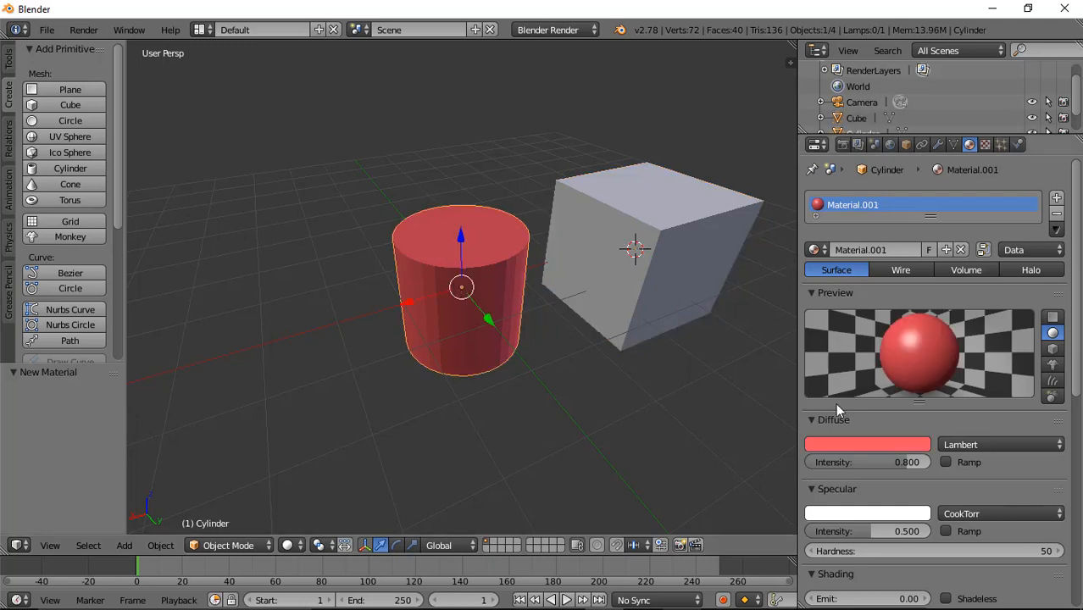
click(843, 444)
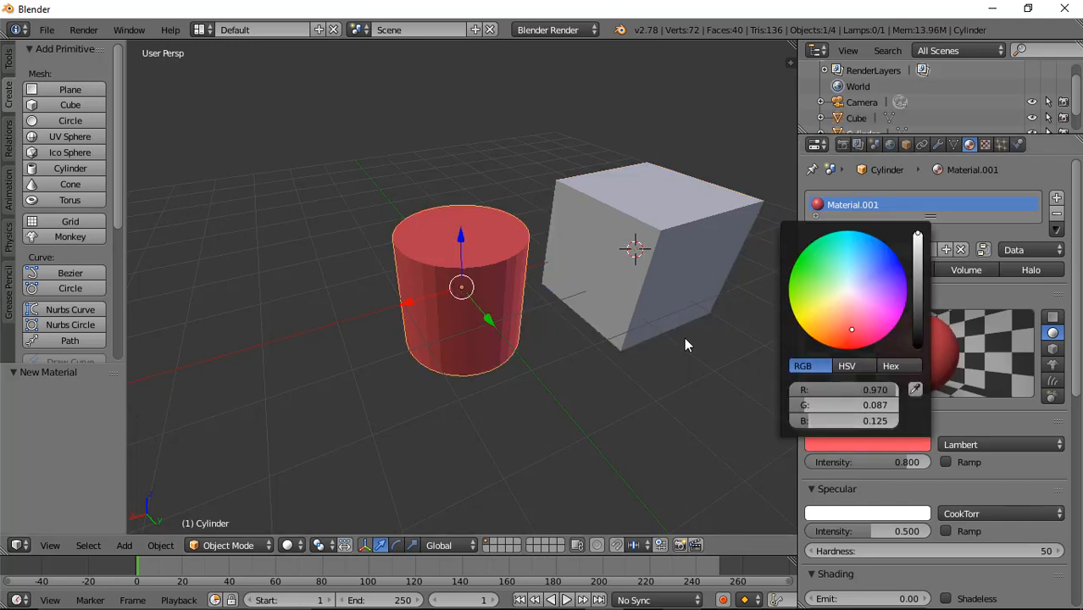
right_click(675, 256)
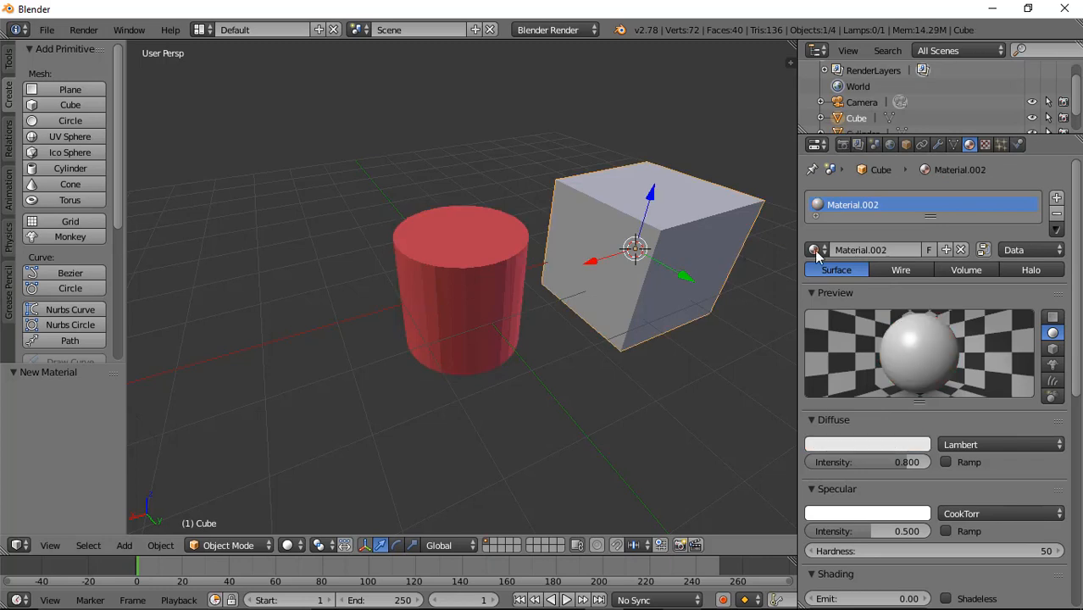
click(877, 448)
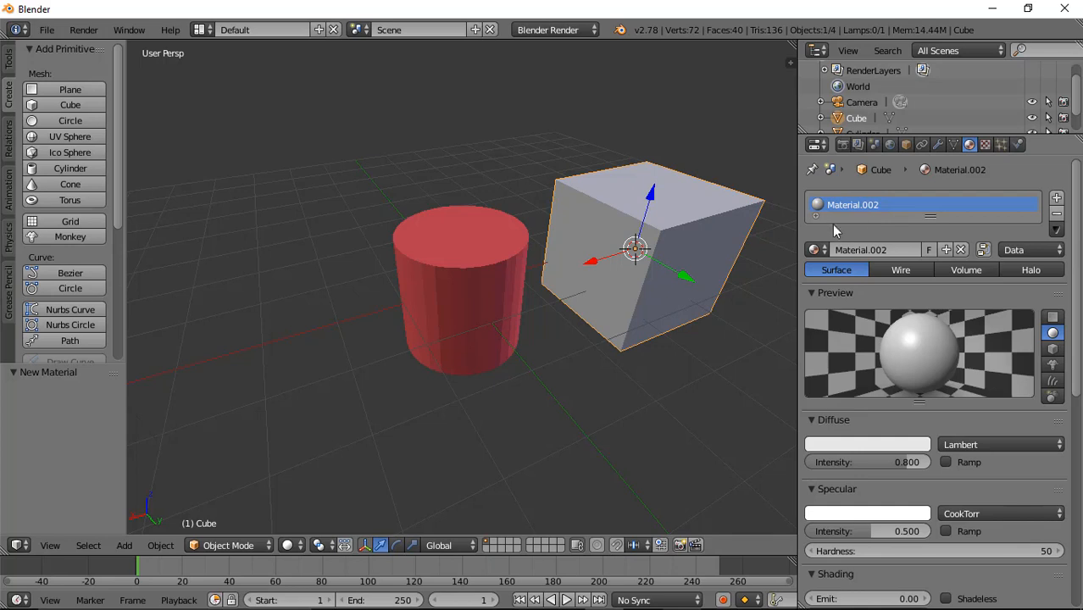
click(814, 251)
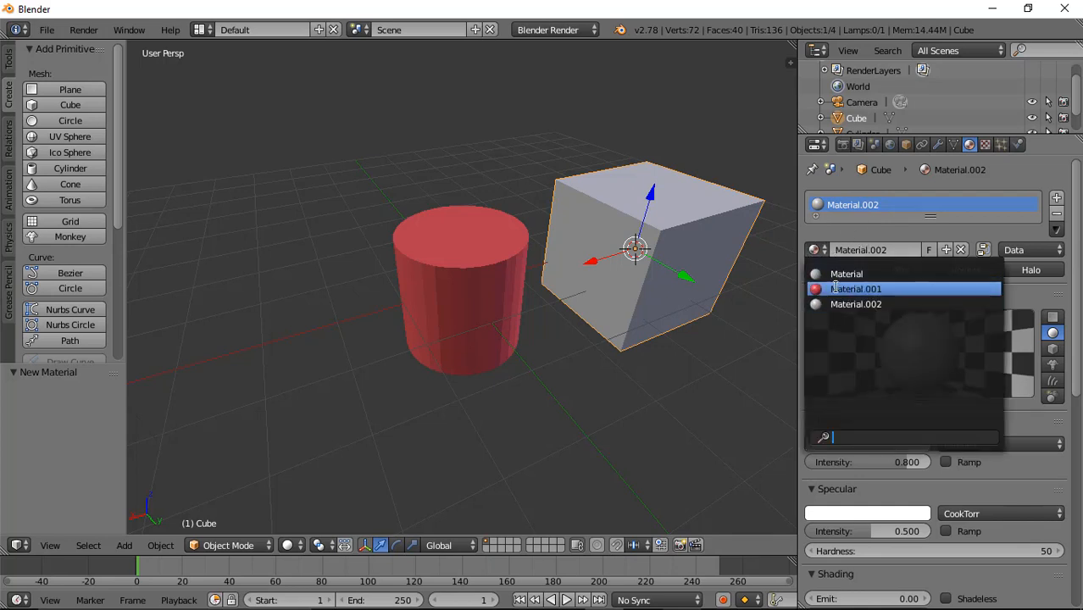
click(901, 288)
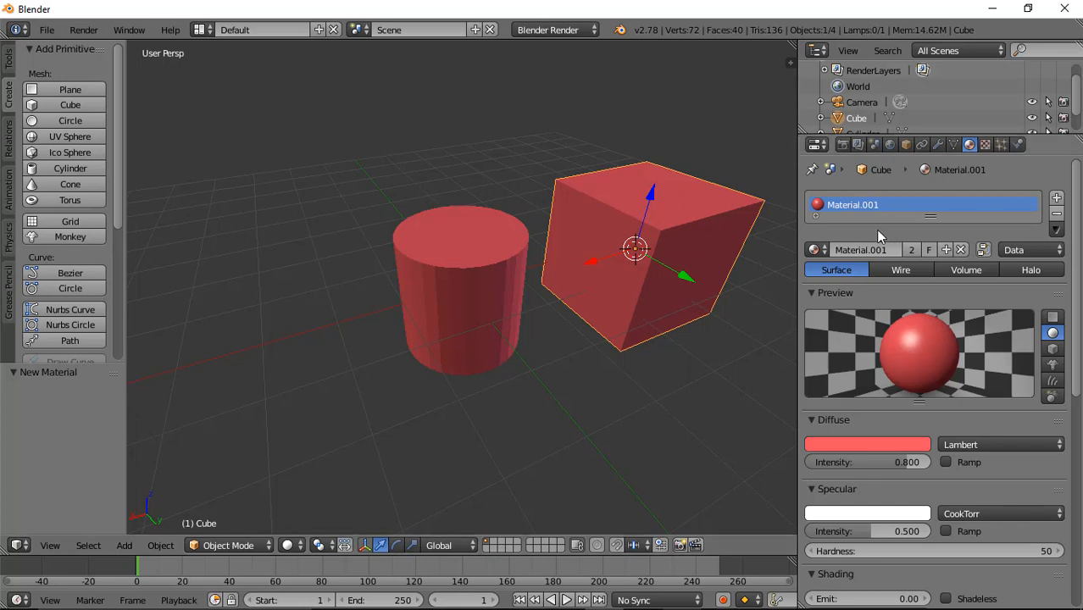
Make independent copies of the cube's red material and set the diffuse colour to deeper red, about R 0.970, G 0.021, B 0.043
click(946, 250)
click(946, 250)
click(872, 429)
click(842, 414)
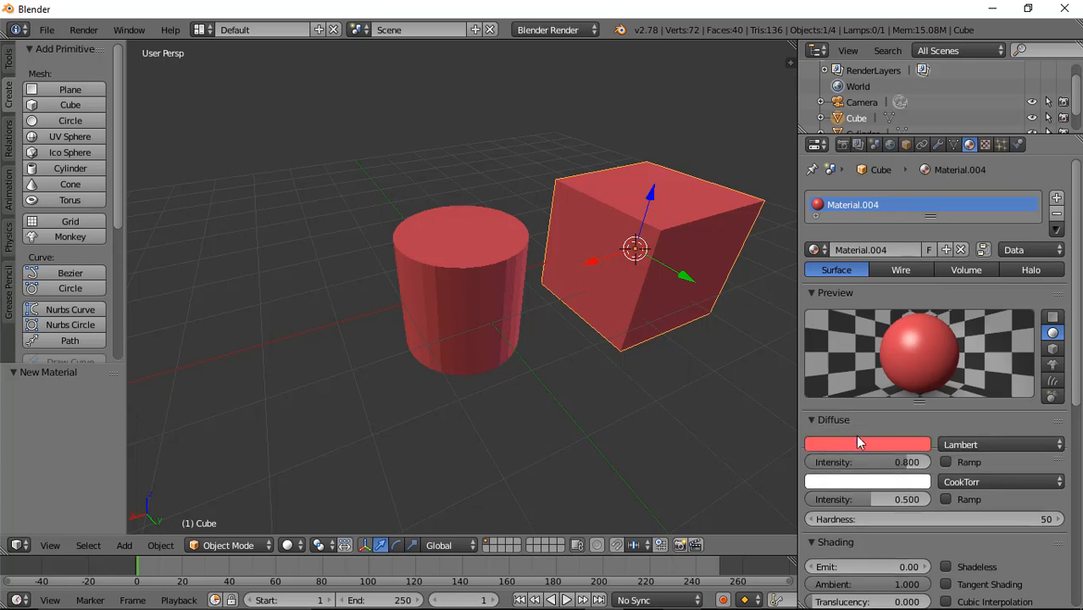
click(860, 440)
drag(851, 329, 873, 325)
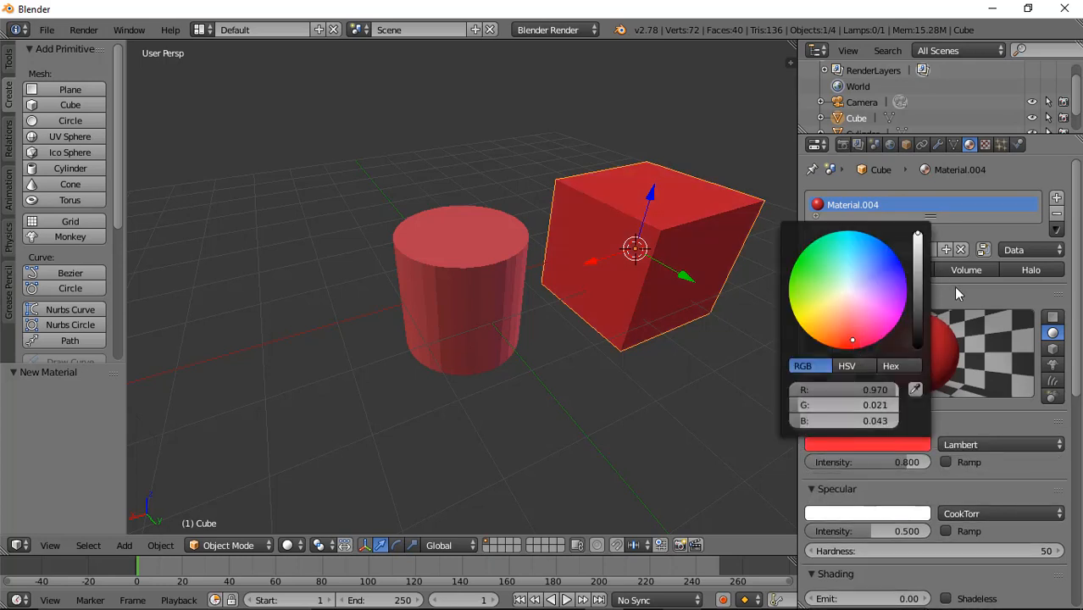
Make another copy of the cube's material, set its diffuse colour to blue, and view the list of existing materials
click(947, 250)
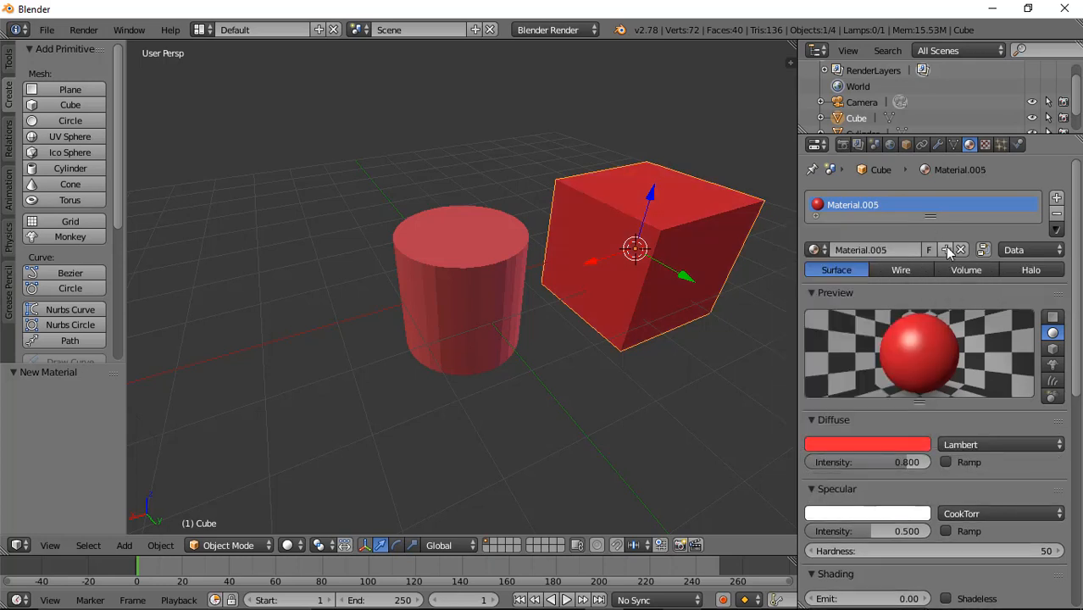
click(873, 445)
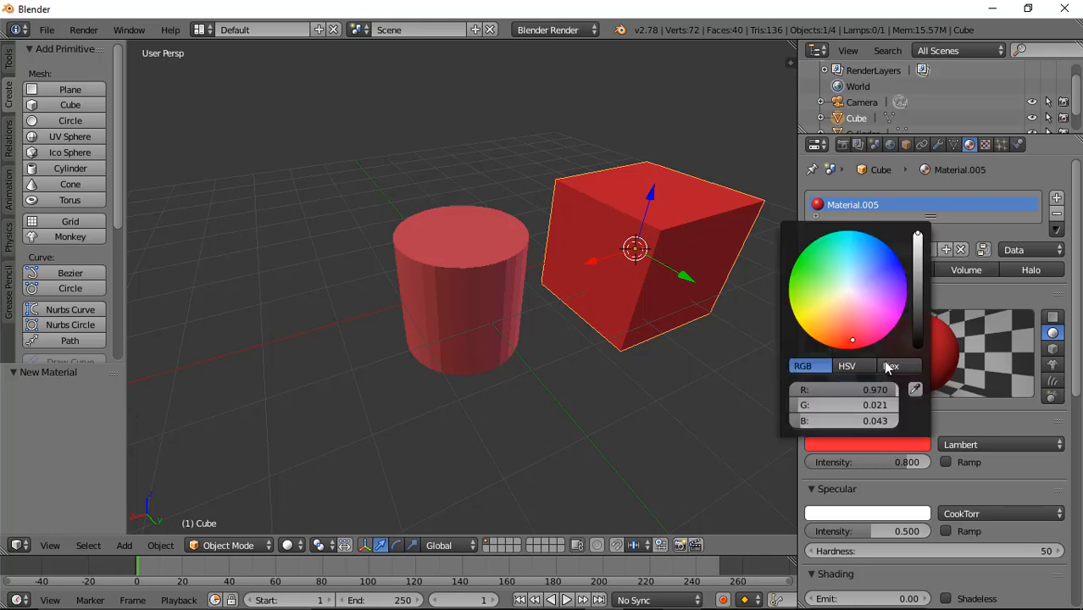
click(877, 275)
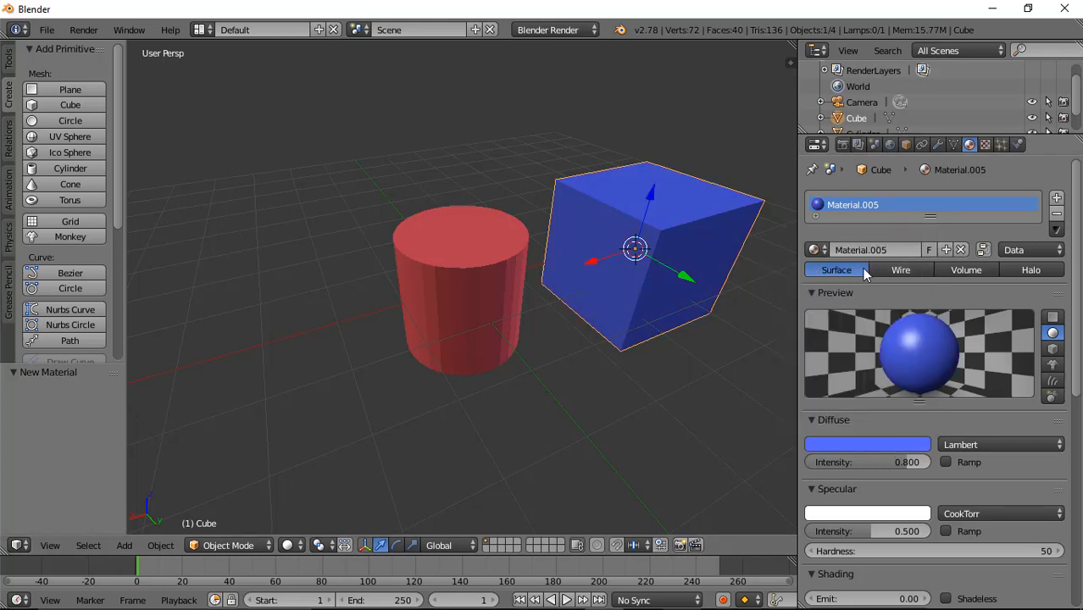
click(816, 250)
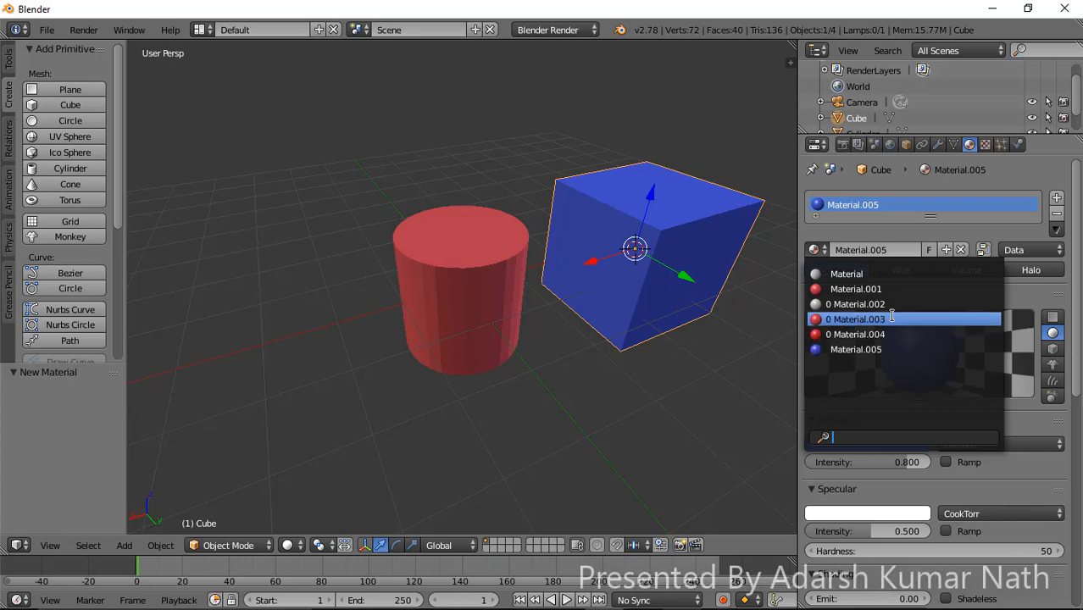
click(967, 224)
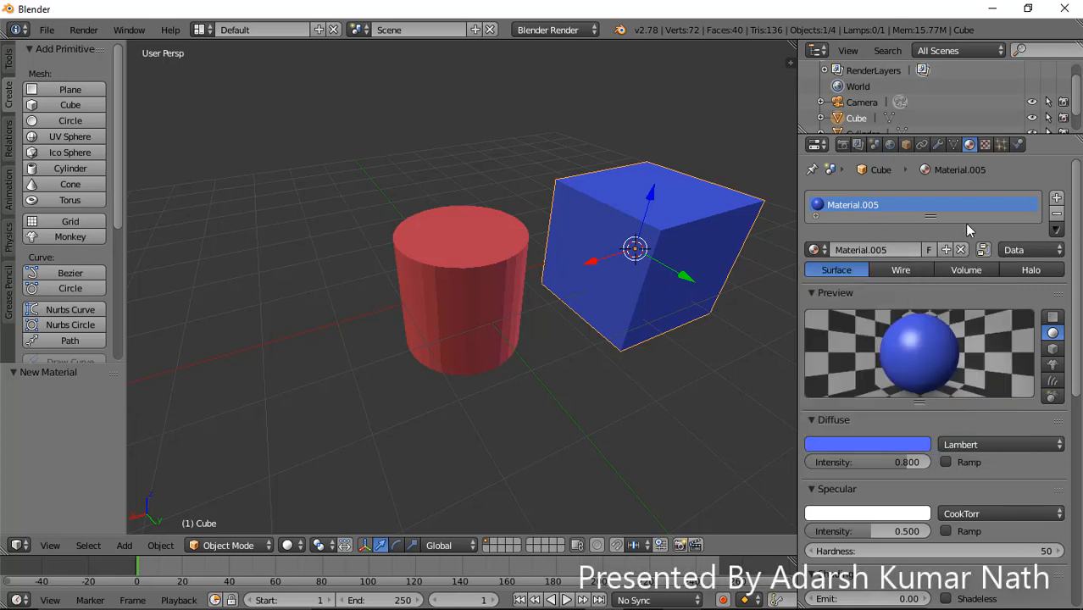